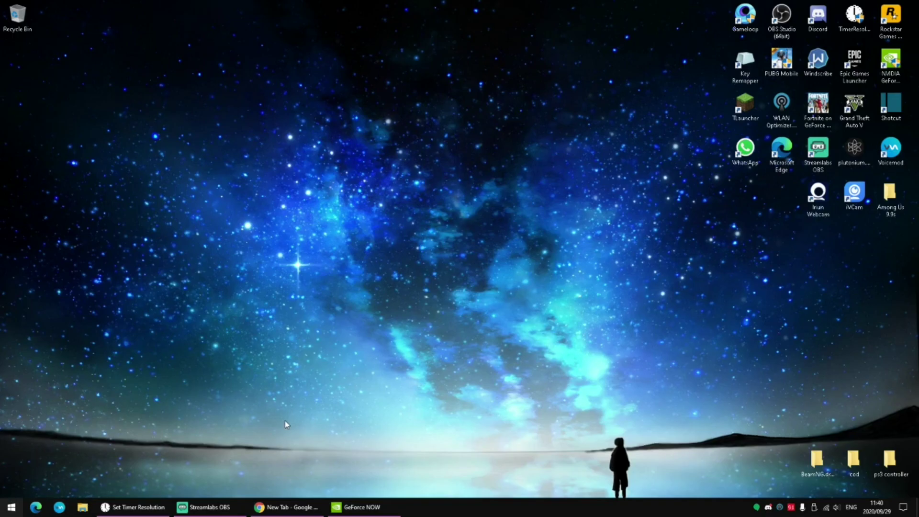
- Search Windows Settings for 'Network' and open the Network reset page
key(super)
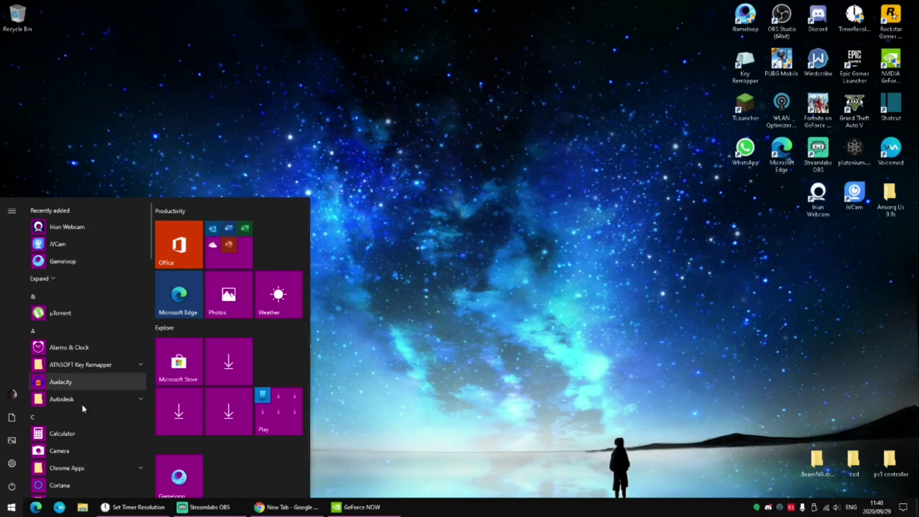
click(12, 463)
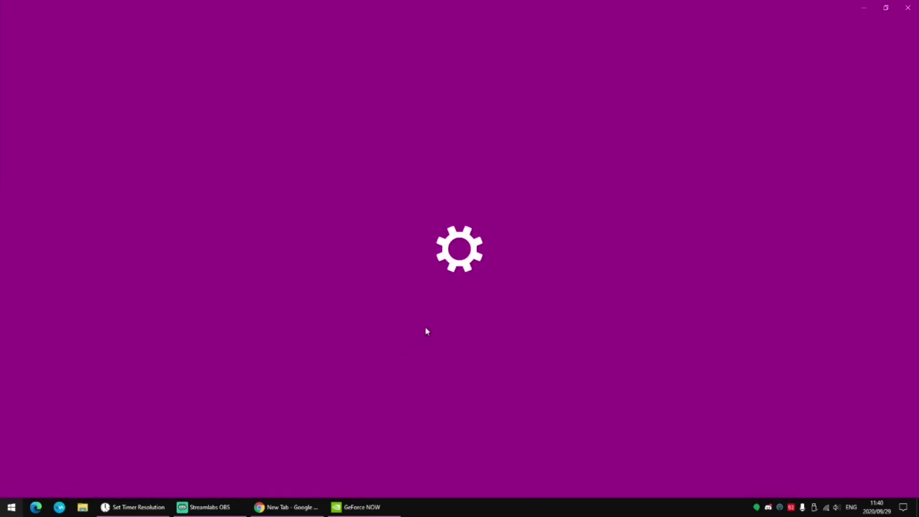
mouse_move(428, 506)
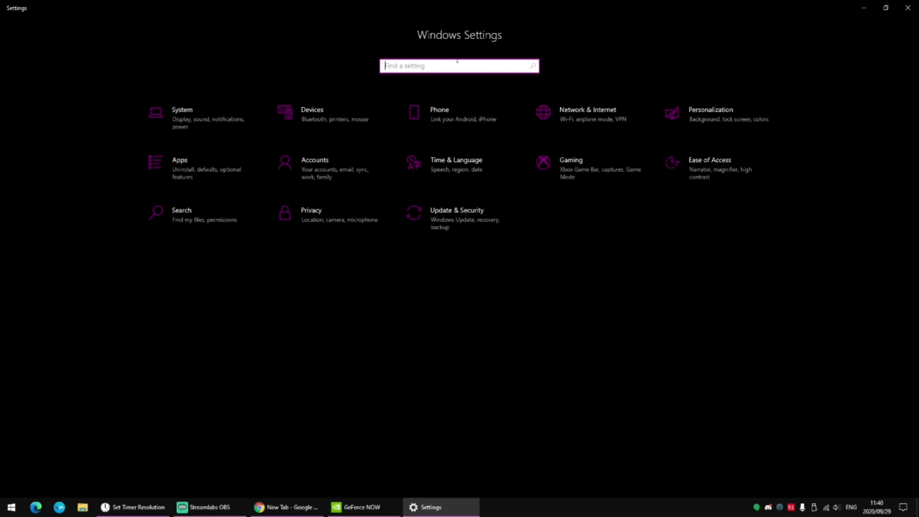
text(Networkin)
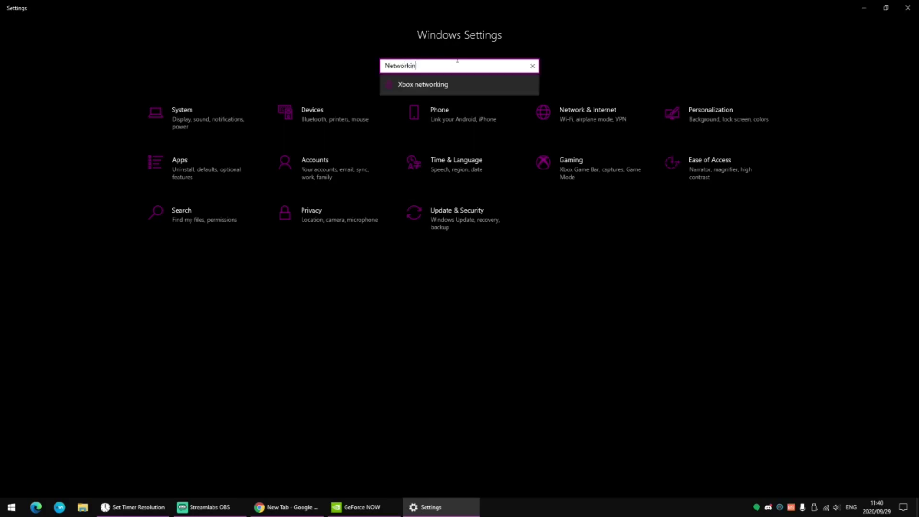
key(BackSpace)
key(BackSpace)
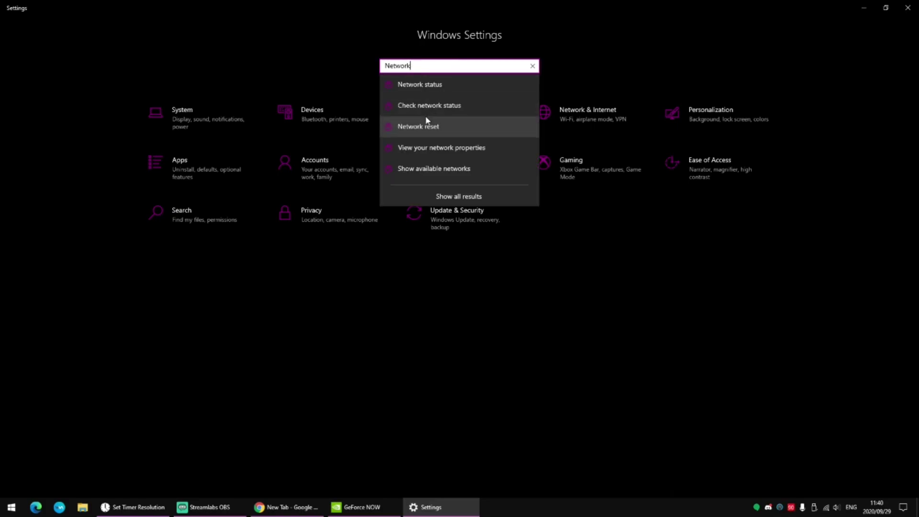
click(430, 127)
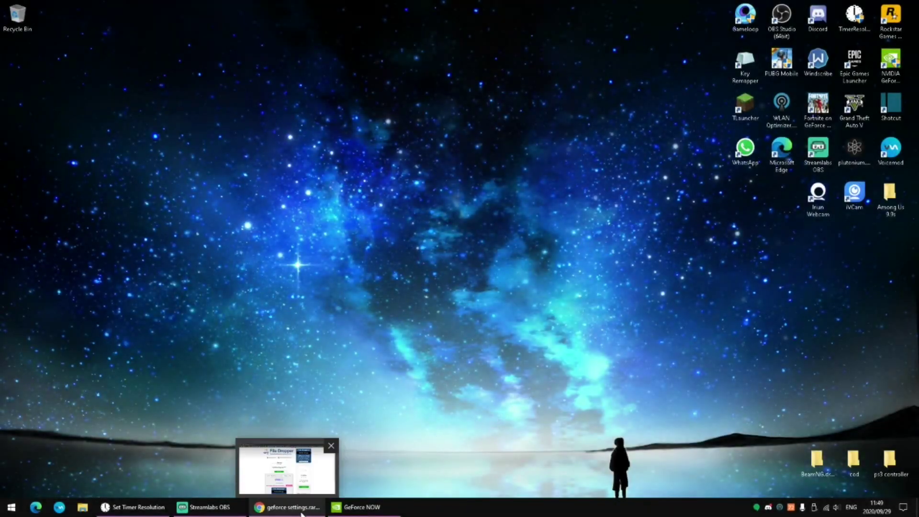
- Move Chrome's taskbar button to the right of GeForce NOW
drag(326, 506, 426, 510)
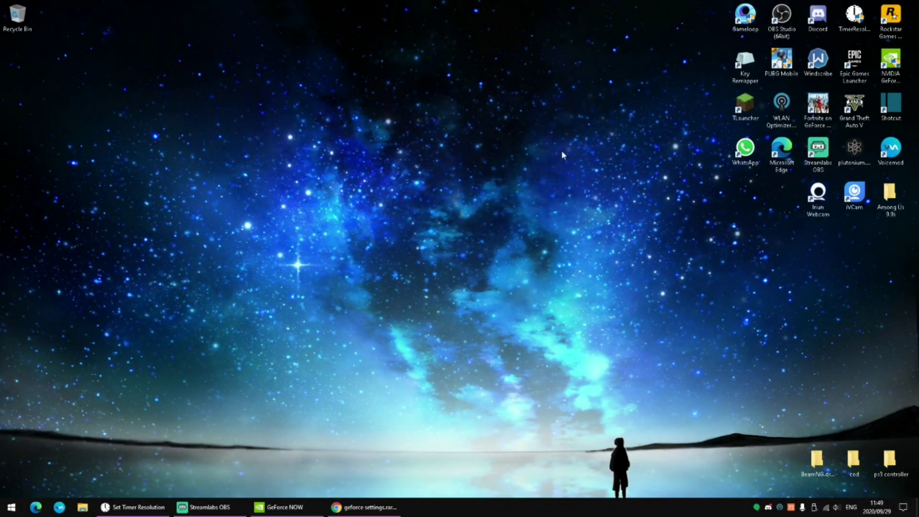
- Download geforce settings.rar from File Dropper via the captcha and open it in WinRAR
click(367, 506)
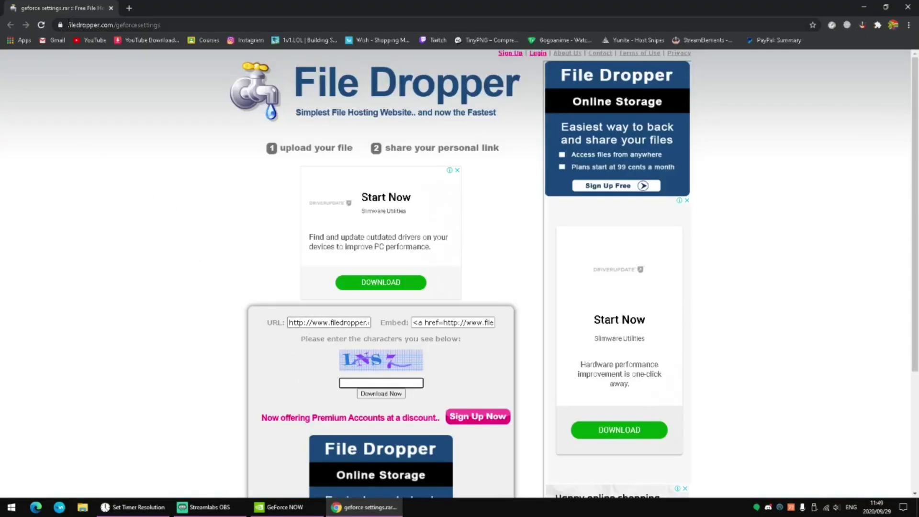
click(291, 322)
click(449, 358)
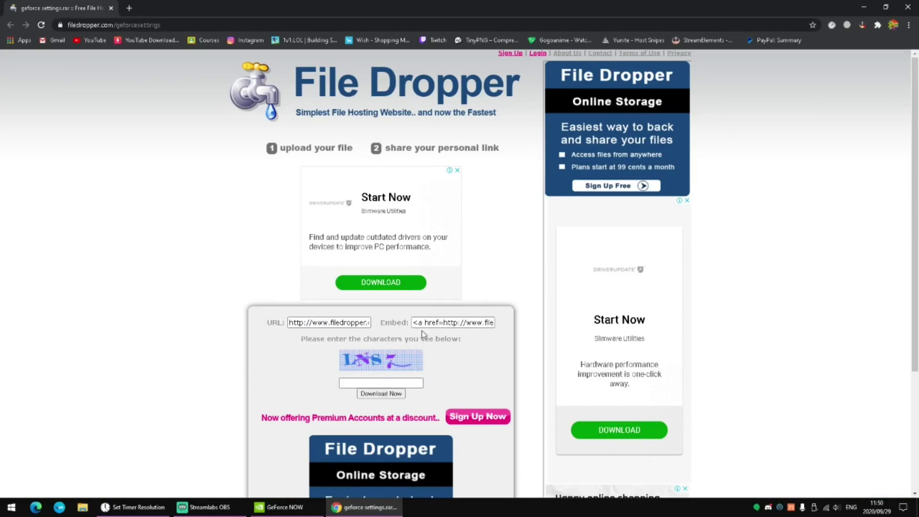
click(356, 378)
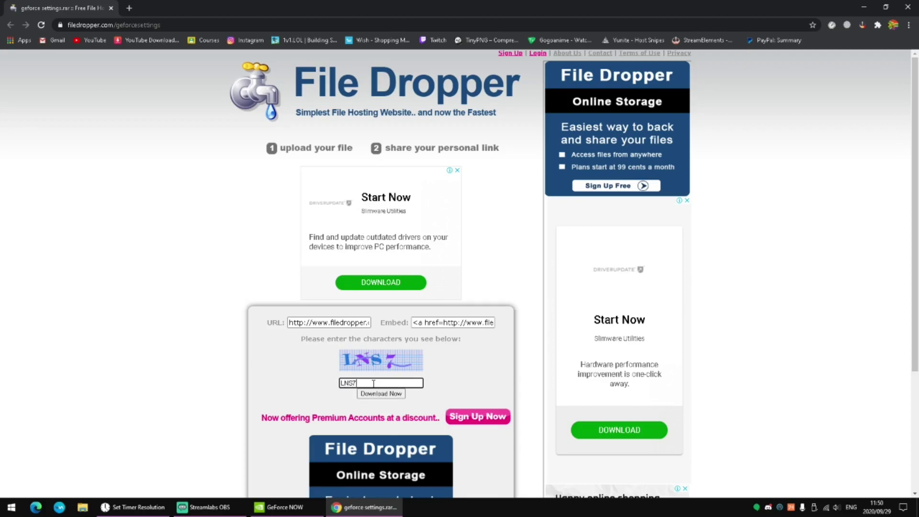
key(Return)
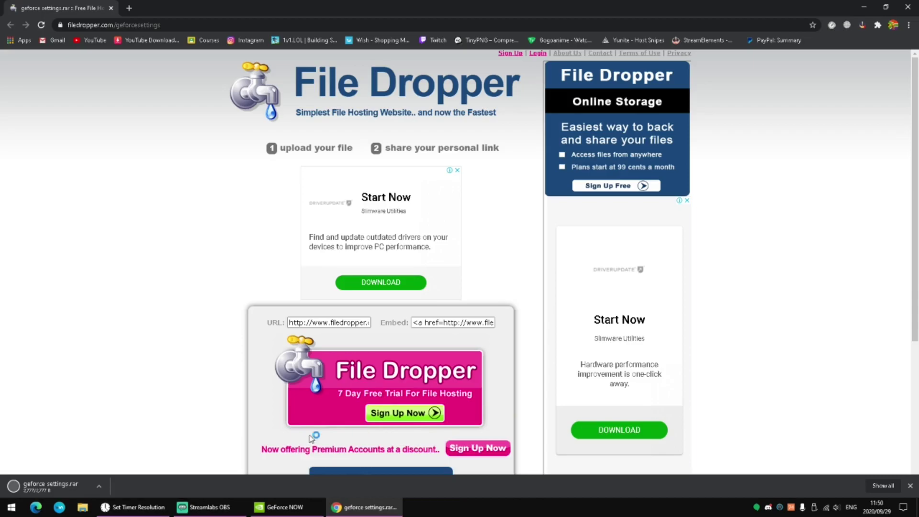
click(68, 488)
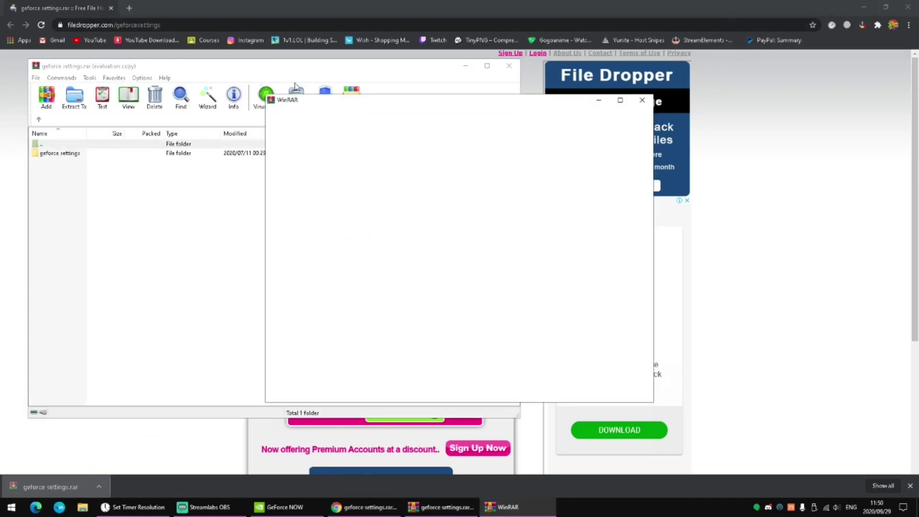
click(642, 100)
- Browse the archive's geforce settings folder and its .cmd files, then close Chrome
click(223, 140)
double_click(190, 154)
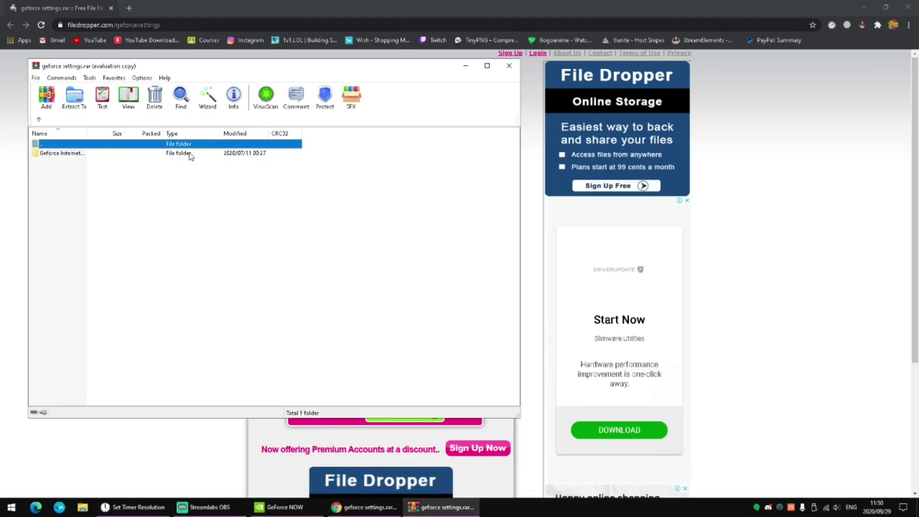
double_click(190, 154)
drag(213, 66, 476, 86)
click(302, 140)
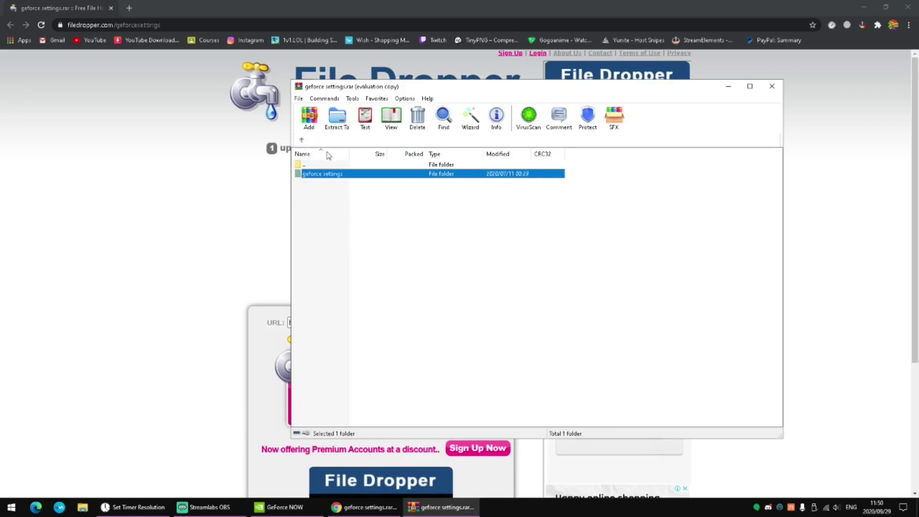
click(864, 7)
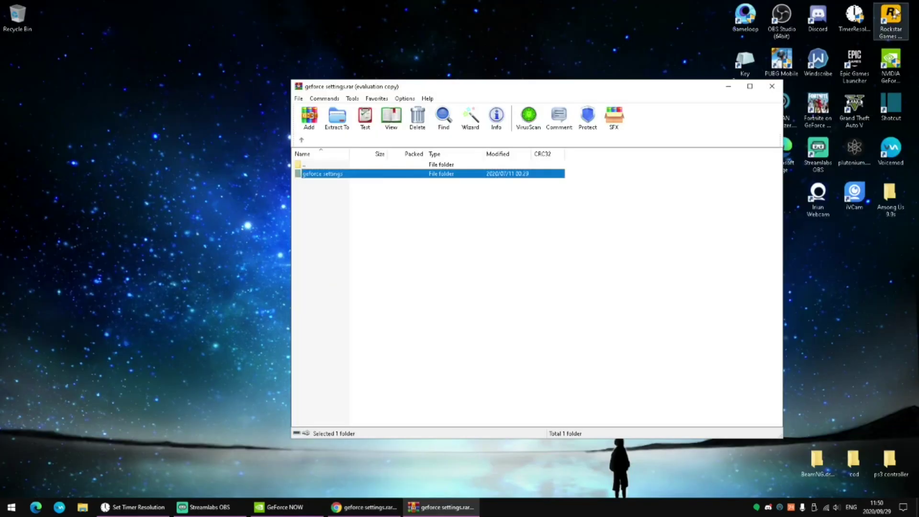
mouse_move(368, 505)
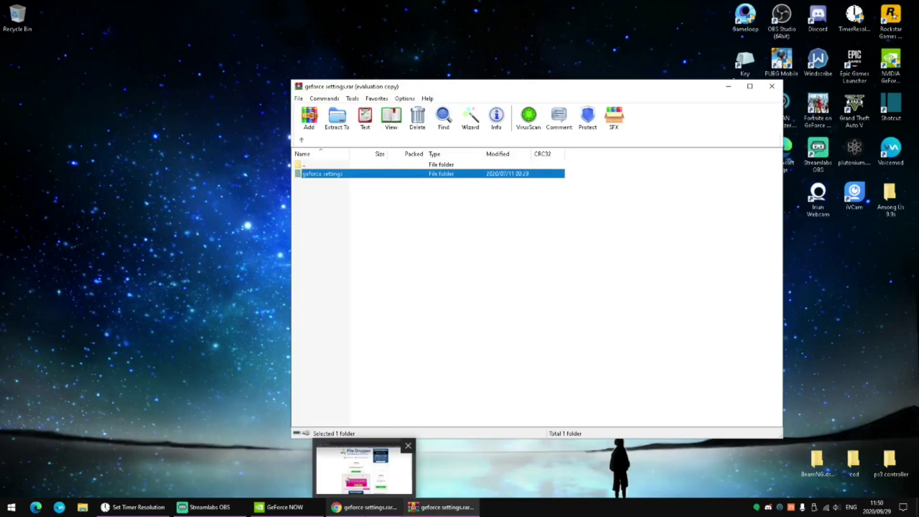
click(407, 446)
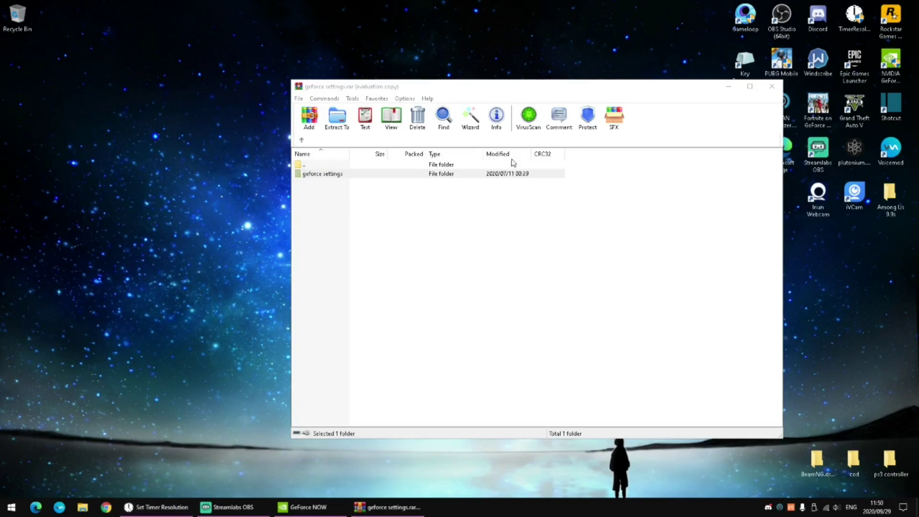
- Extract the geforce settings folder to the desktop and place it beside Iriun Webcam
click(302, 140)
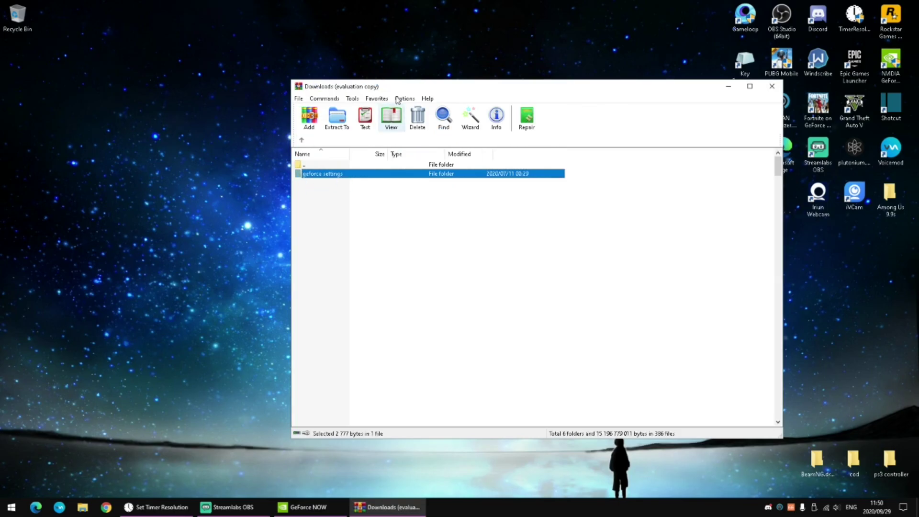
double_click(332, 261)
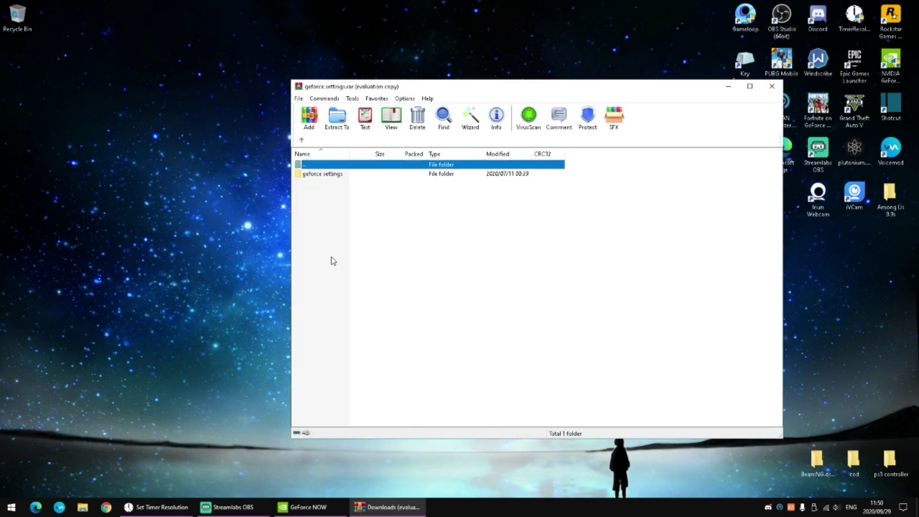
drag(349, 179, 585, 257)
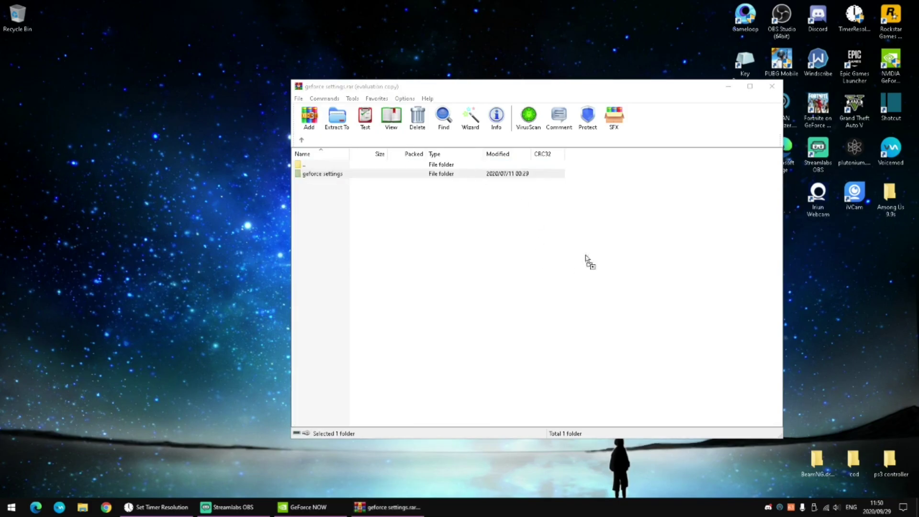
click(772, 86)
drag(18, 64, 666, 242)
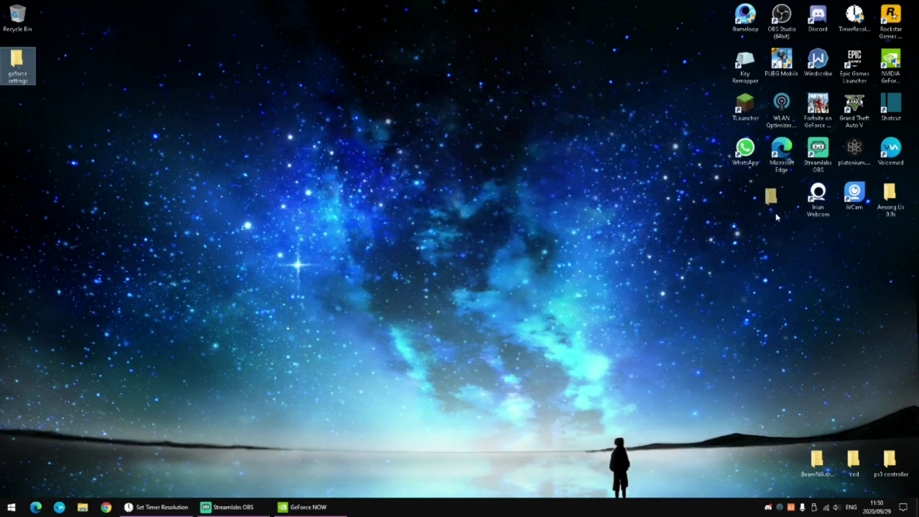
drag(776, 216, 774, 218)
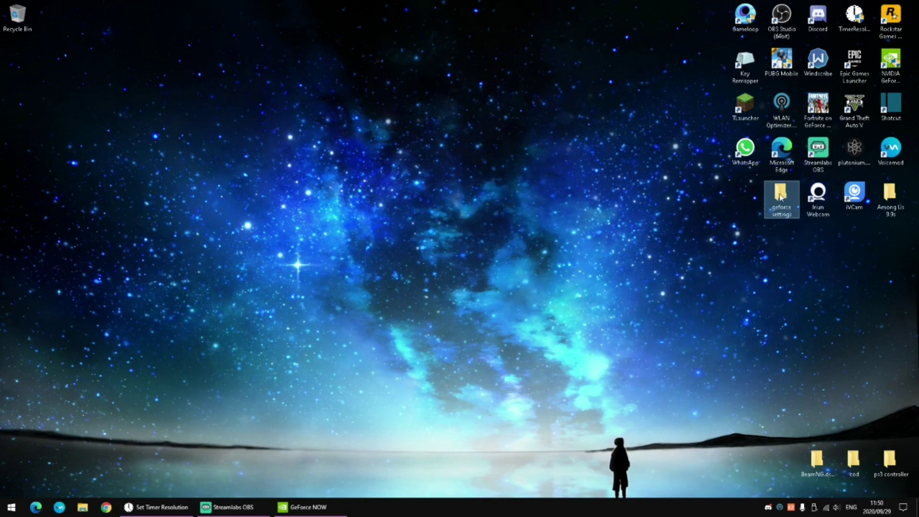
- Run the tracking/spyware, Remove Temp Files and TCP Optimization scripts from Geforce Internet Optimizations
double_click(781, 196)
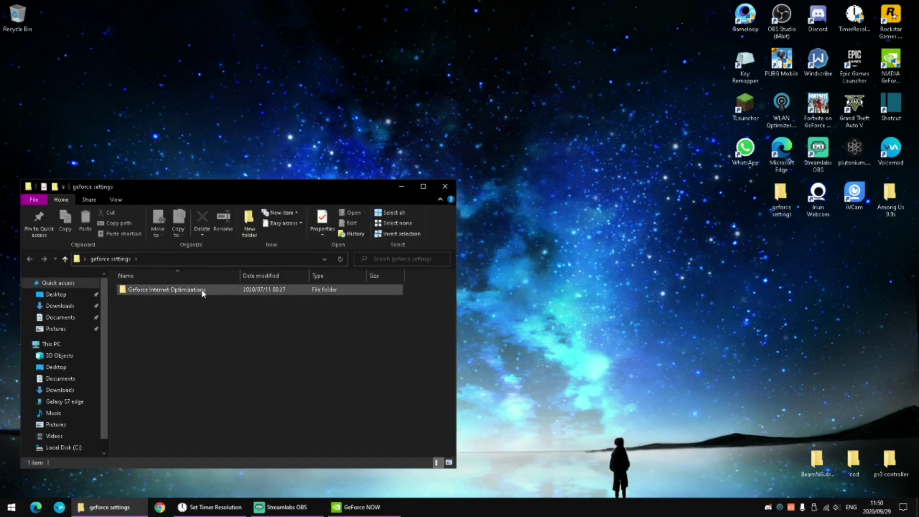
double_click(199, 290)
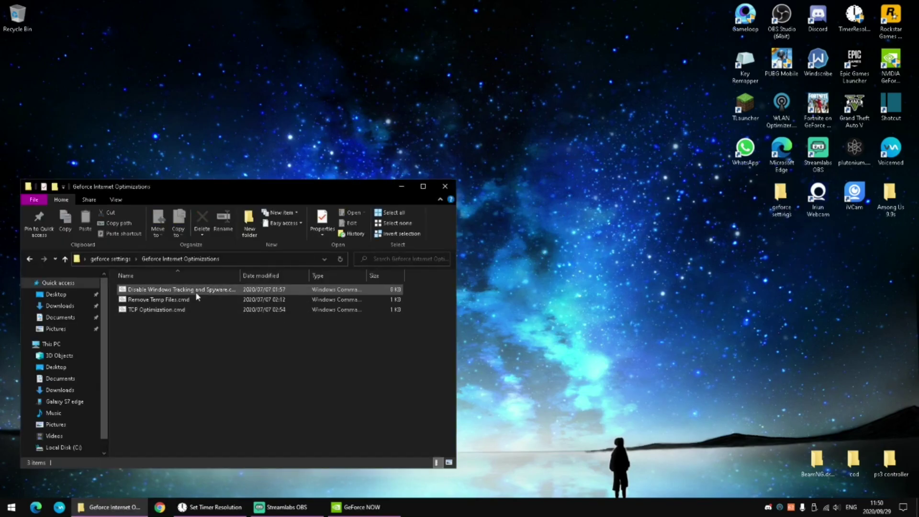
double_click(195, 290)
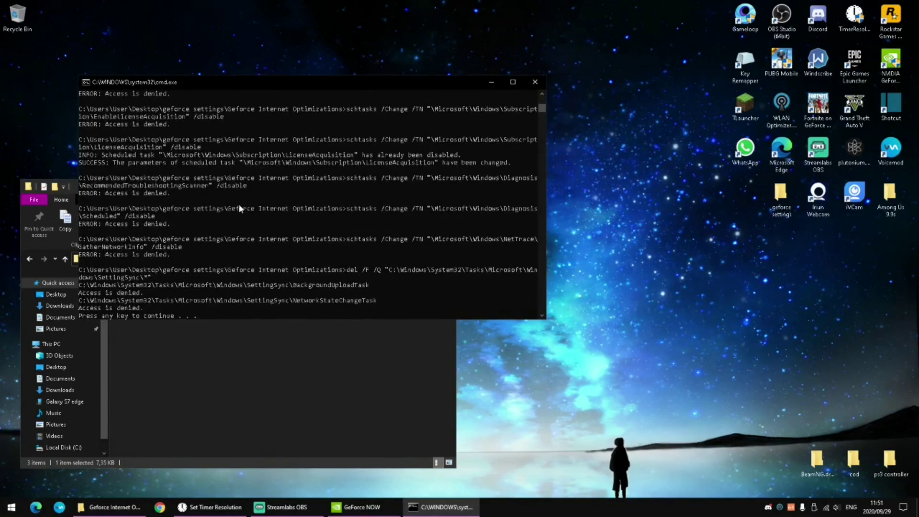
key(Return)
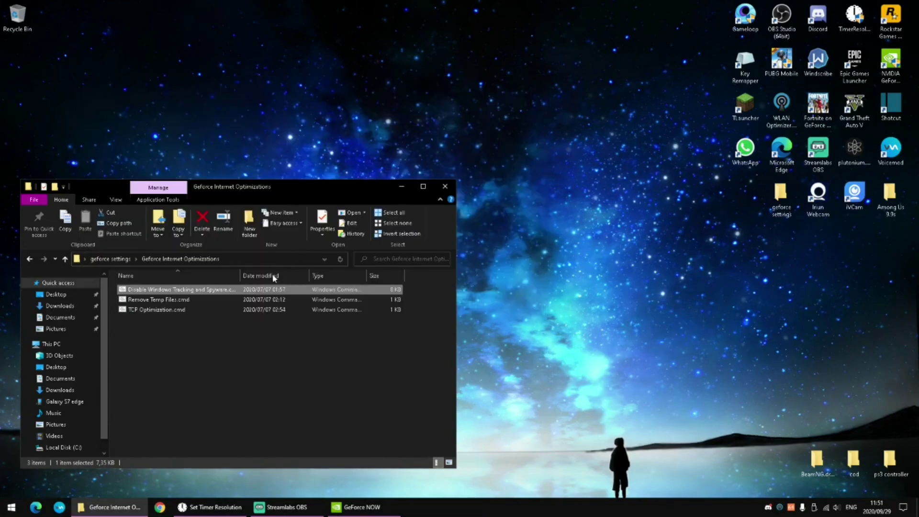
double_click(203, 302)
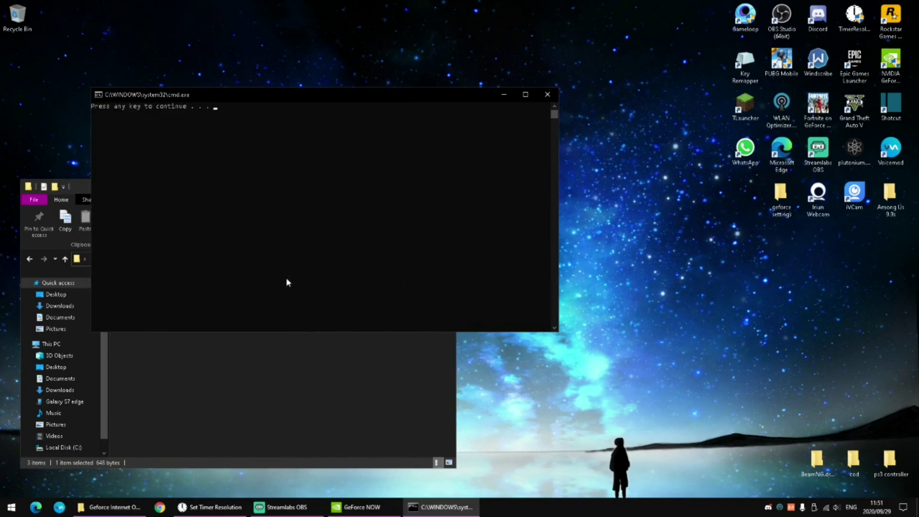
key(Return)
double_click(226, 309)
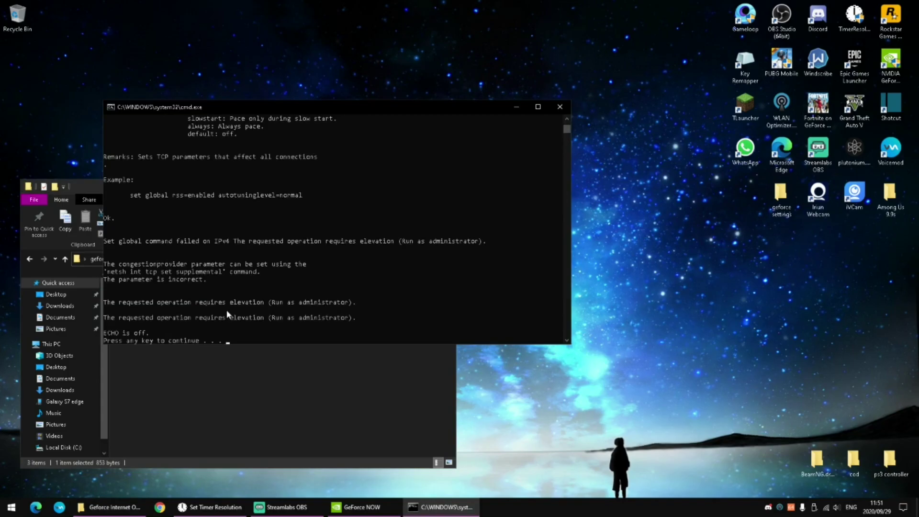
key(Return)
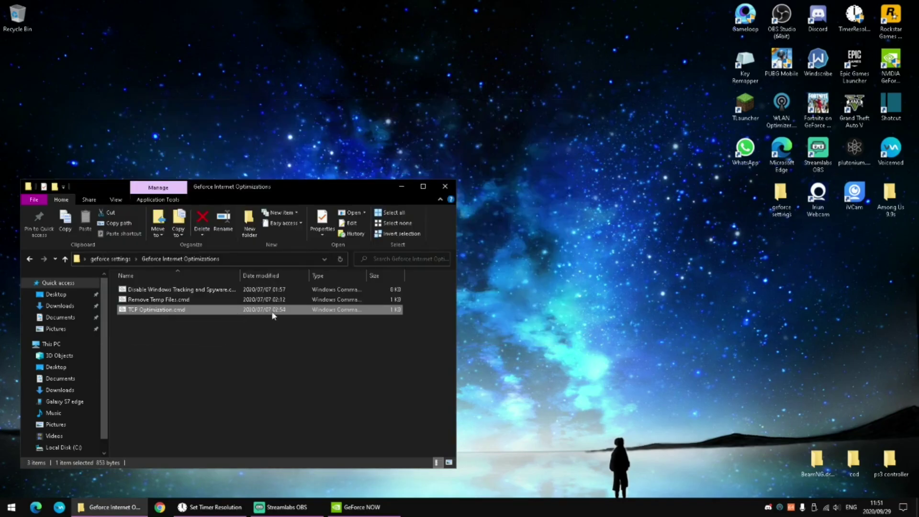
drag(310, 184, 522, 180)
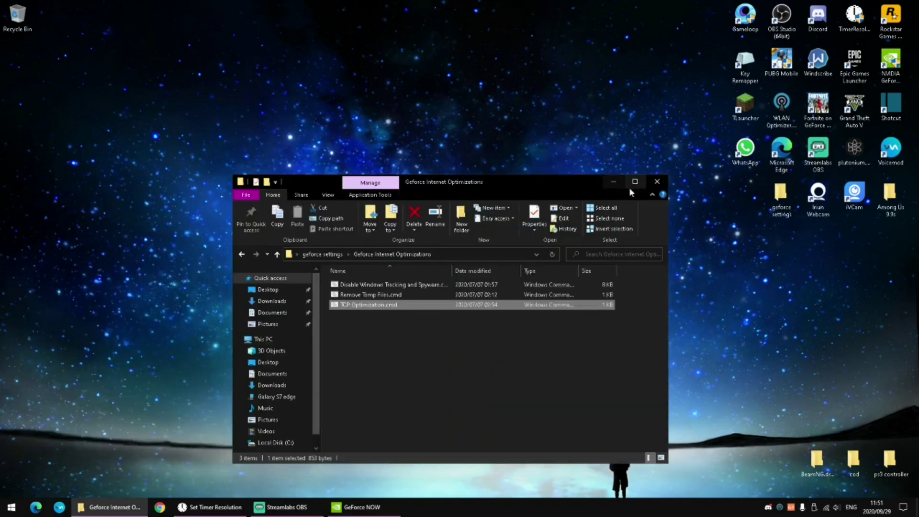
click(655, 184)
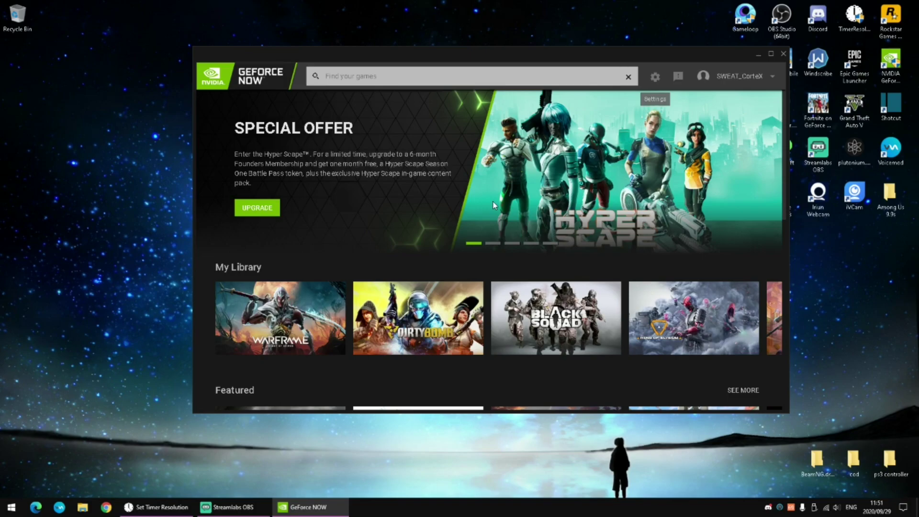
- In GeForce NOW settings, set streaming quality to Custom with a 12 Mbps max bit rate
drag(439, 50, 338, 43)
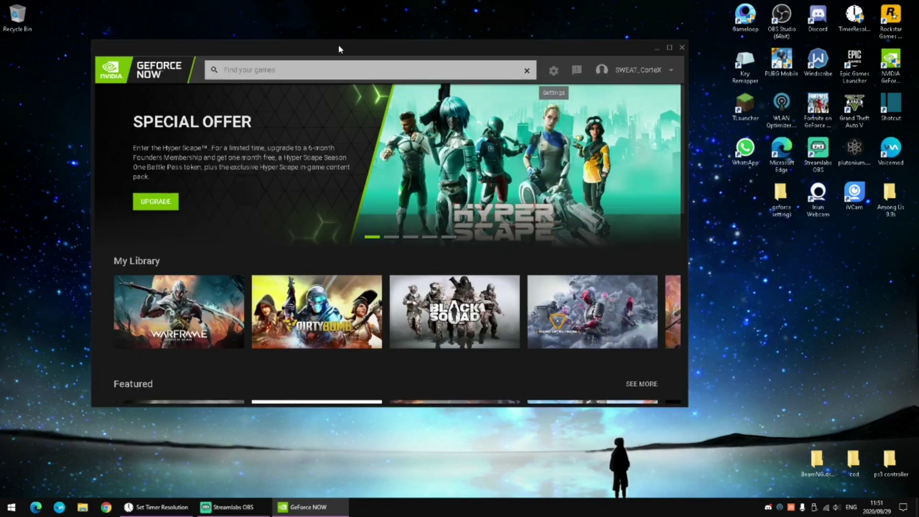
click(551, 71)
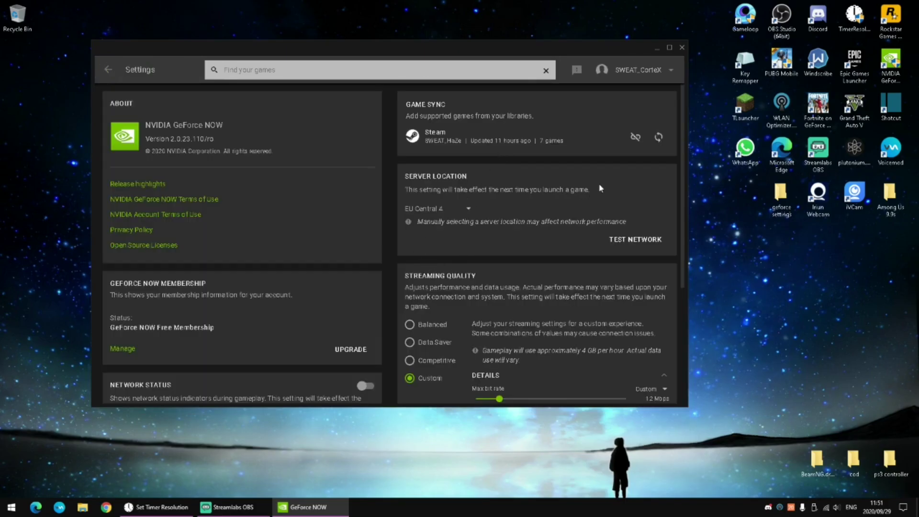
scroll(428, 225, down, 1)
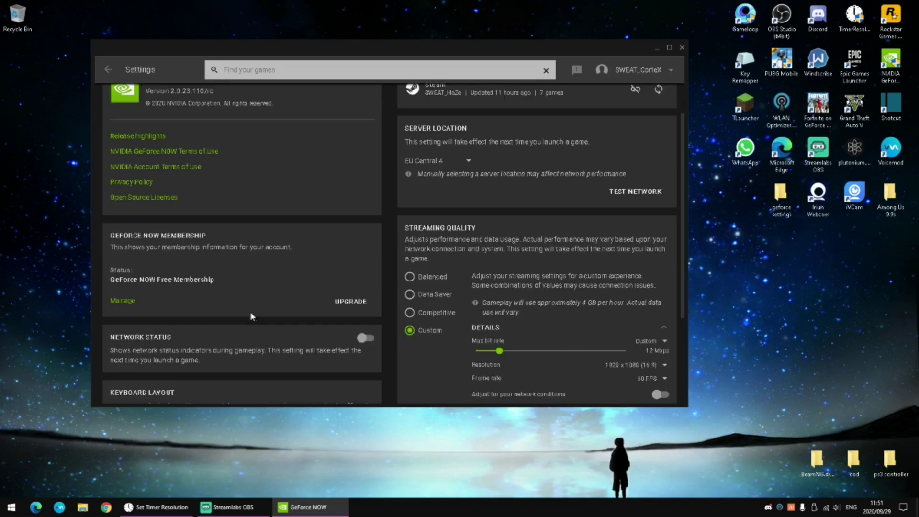
scroll(288, 267, down, 3)
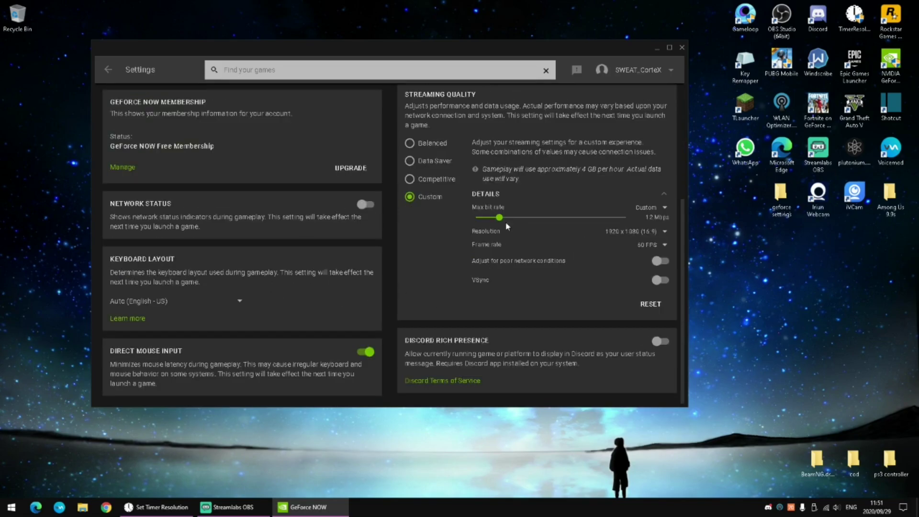
click(427, 144)
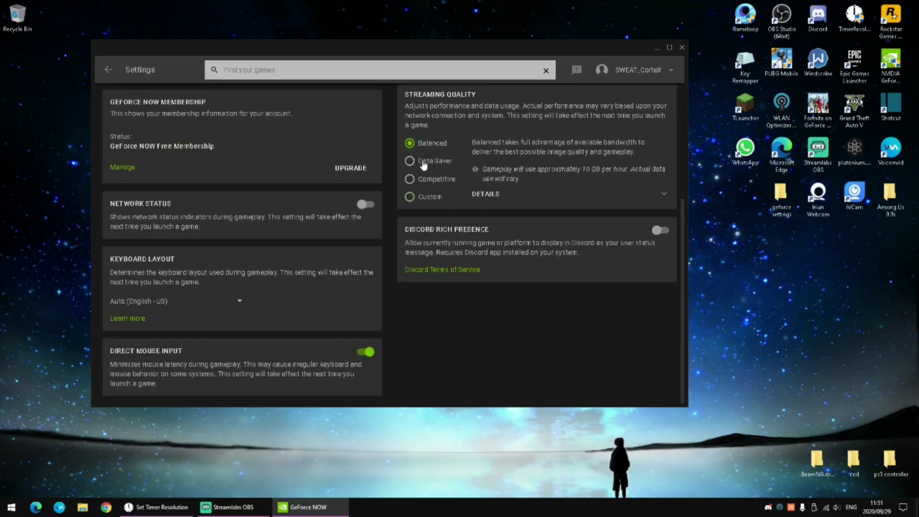
click(416, 197)
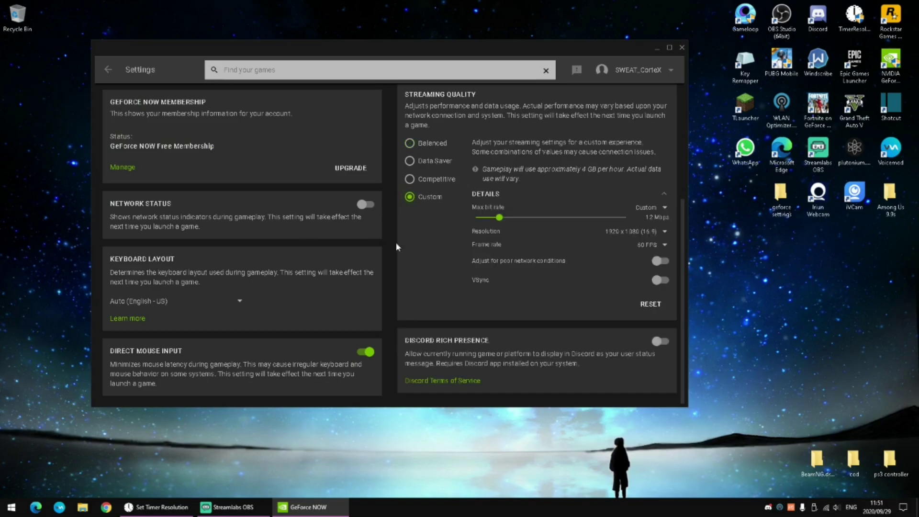
mouse_move(499, 217)
mouse_down()
mouse_move(437, 229)
mouse_move(499, 221)
mouse_up()
drag(530, 45, 576, 45)
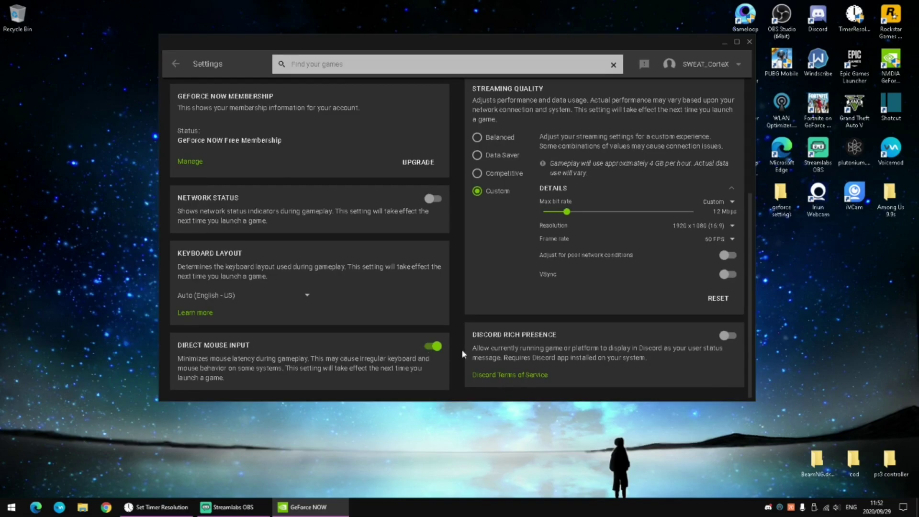
scroll(442, 305, up, 2)
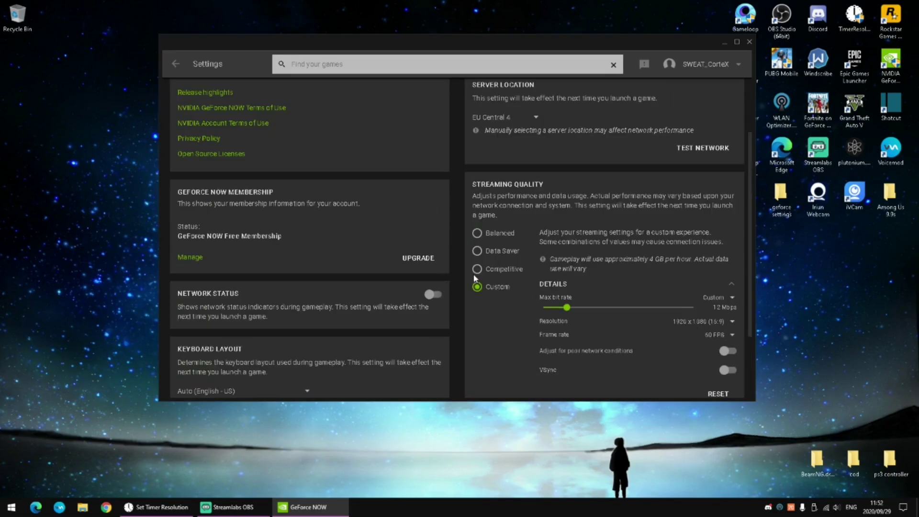
click(726, 323)
scroll(694, 316, down, 2)
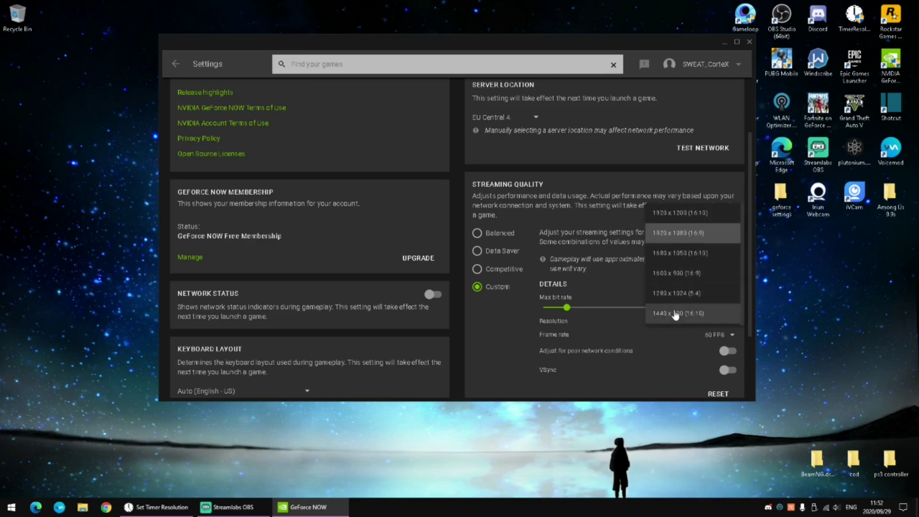
click(660, 340)
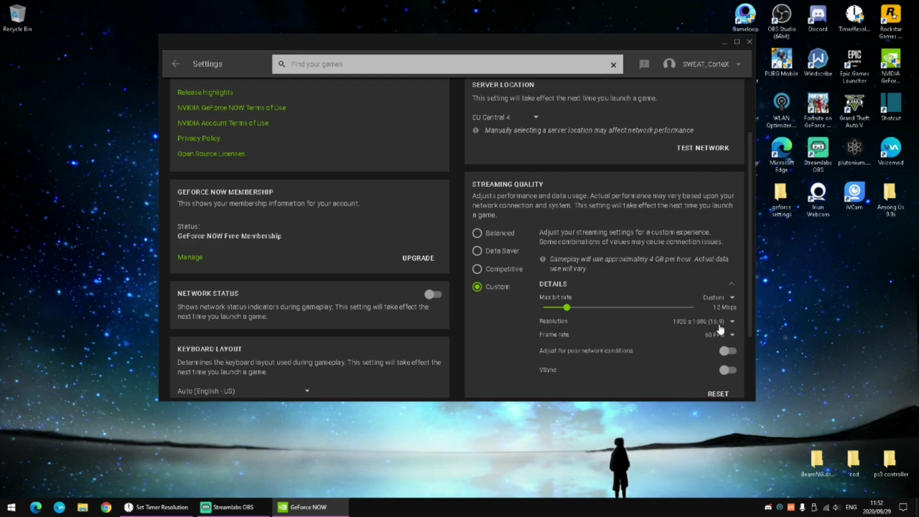
click(724, 337)
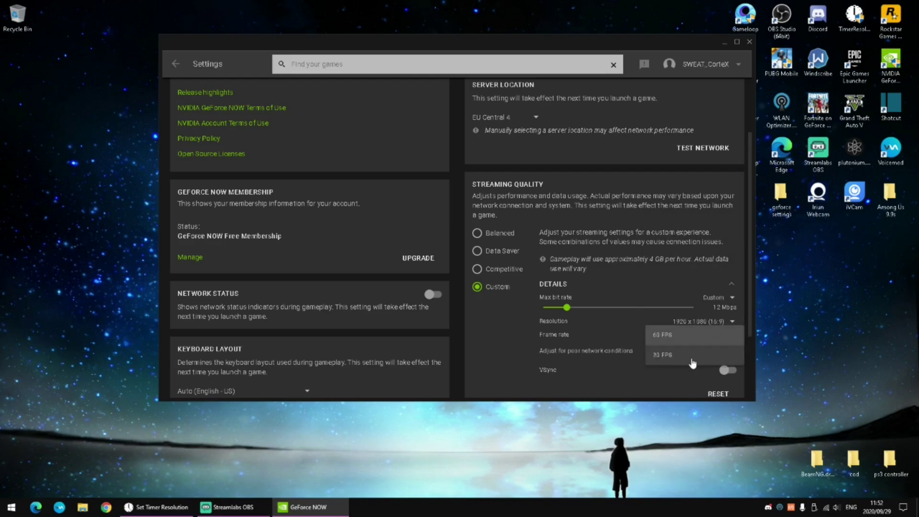
click(588, 363)
scroll(584, 352, up, 3)
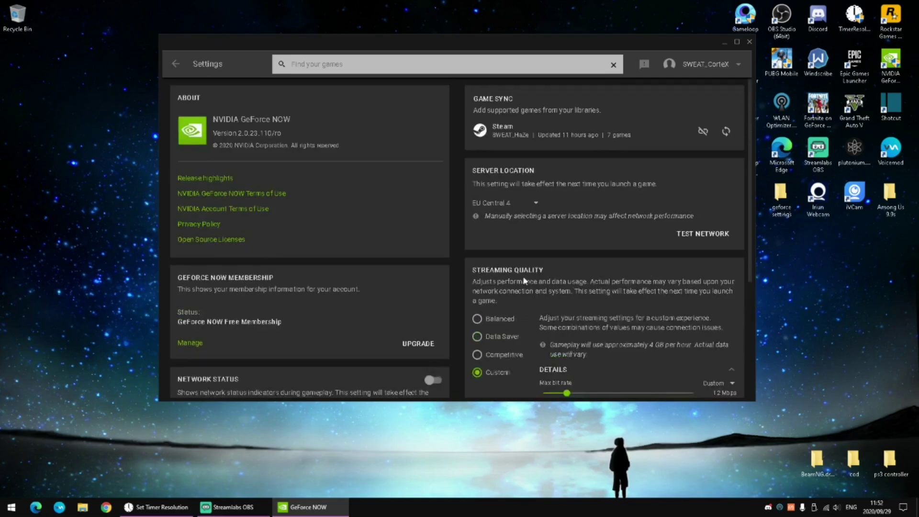
- Quit the Windscribe VPN and change the server location from Auto to EU Central 4
click(527, 211)
scroll(498, 222, up, 5)
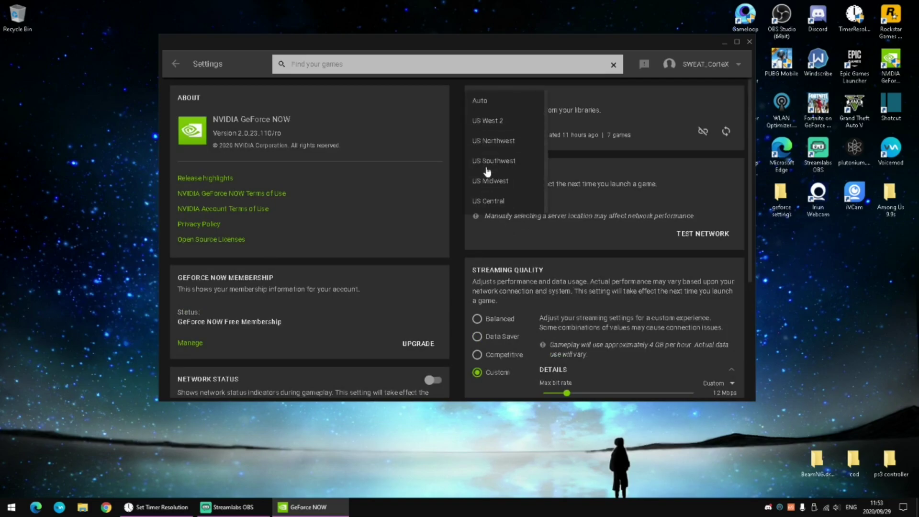
click(502, 96)
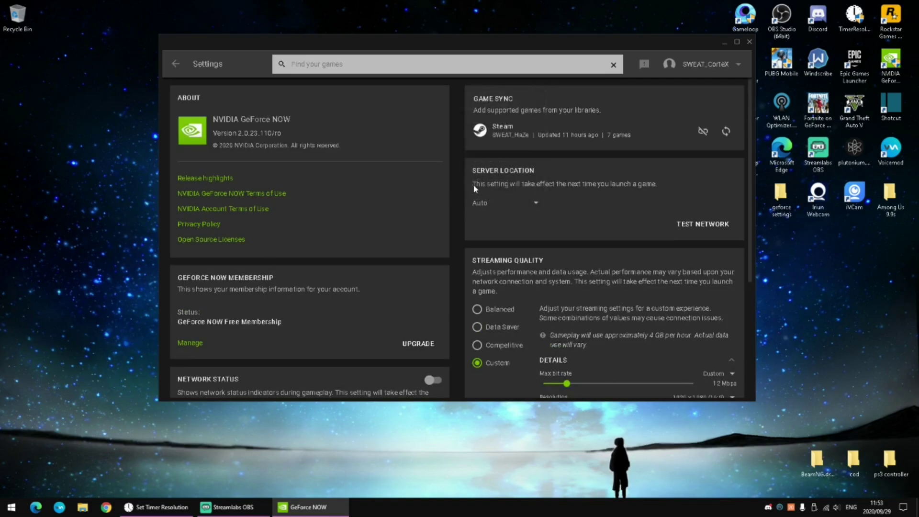
double_click(818, 70)
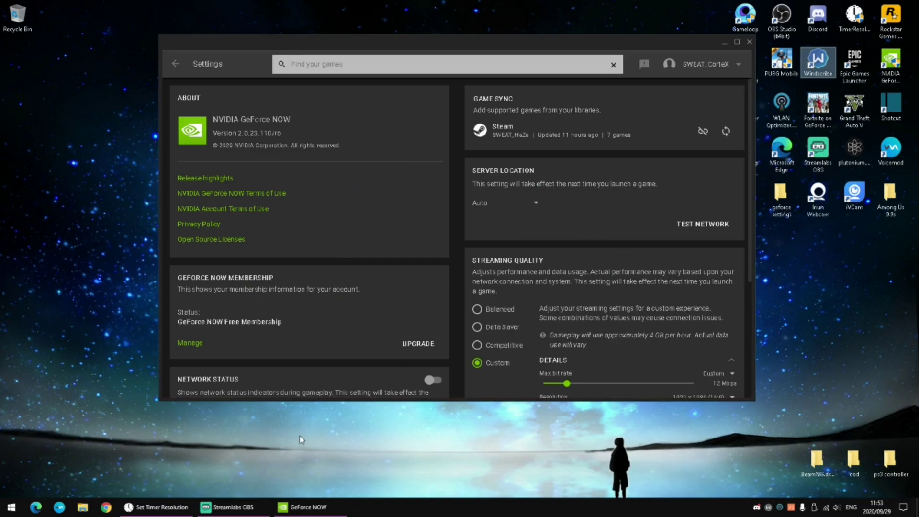
click(255, 97)
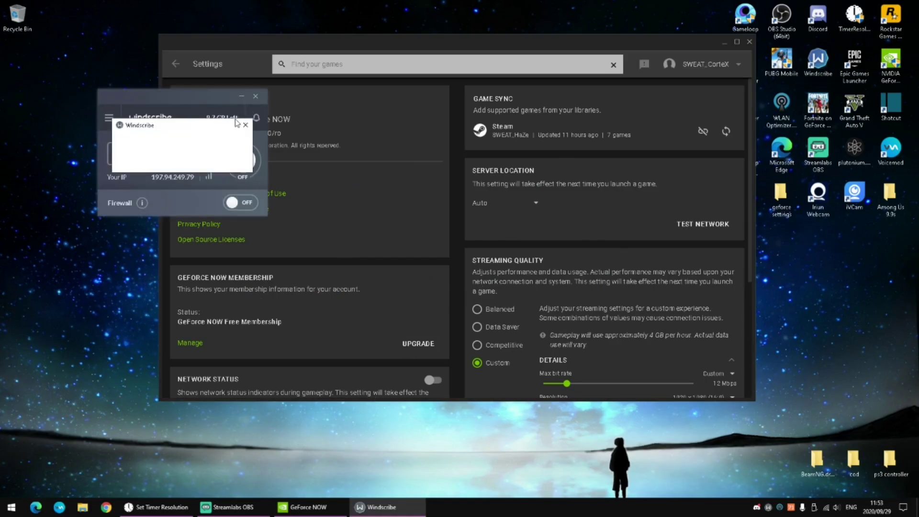
click(187, 162)
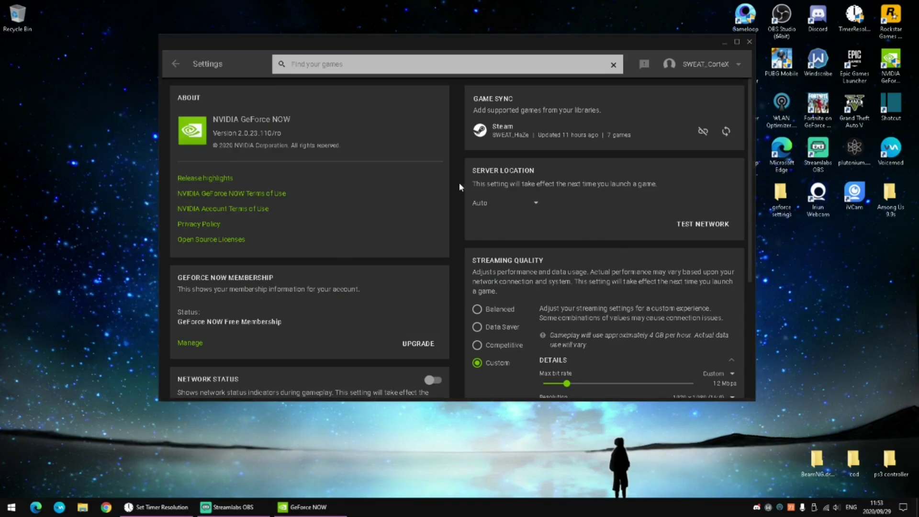
click(514, 203)
click(502, 305)
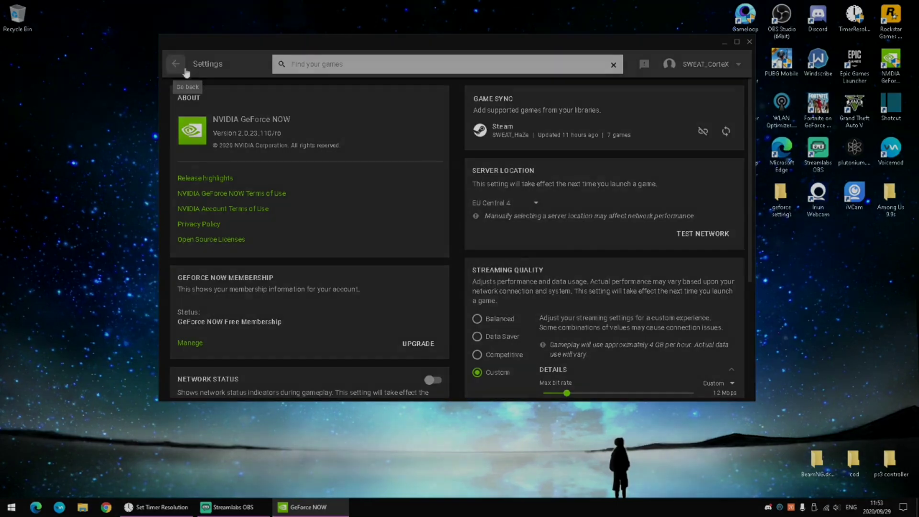
- Reopen GeForce NOW settings and drag the Max bit rate slider to about 15 Mbps
click(176, 64)
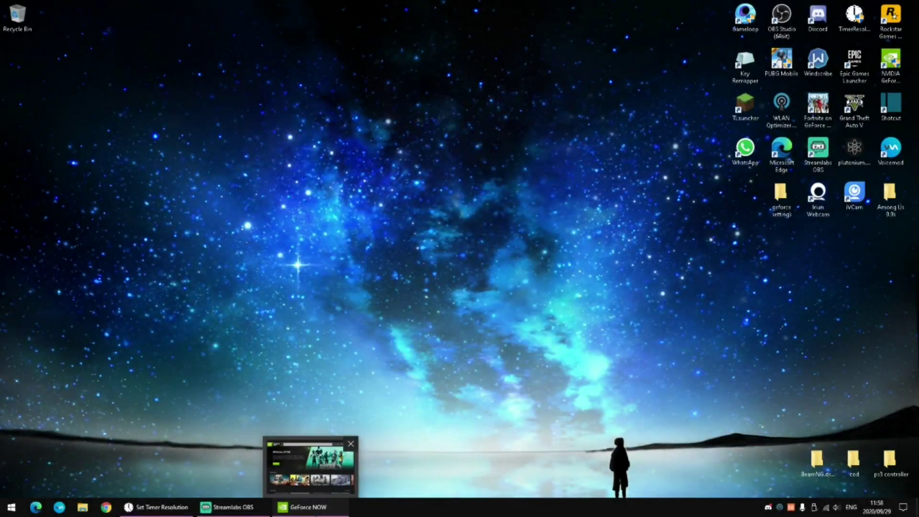
click(331, 460)
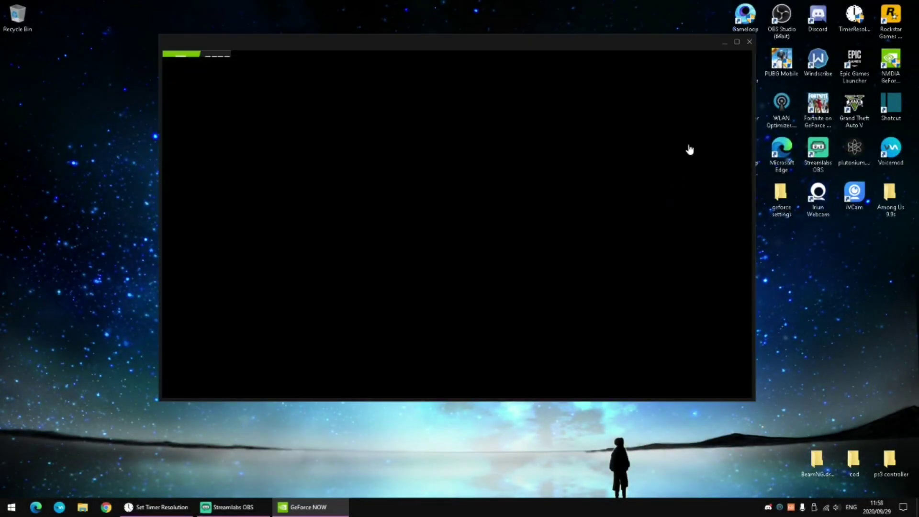
click(621, 64)
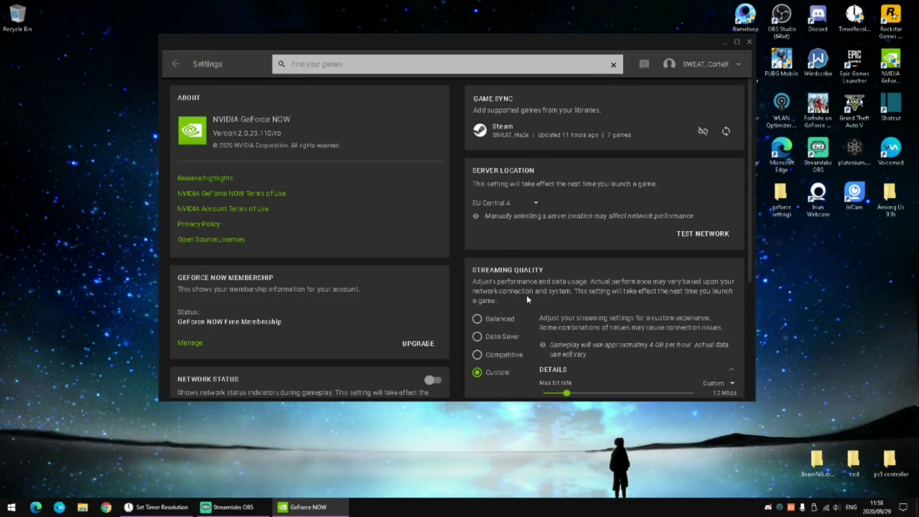
scroll(618, 299, down, 2)
drag(575, 295, 601, 302)
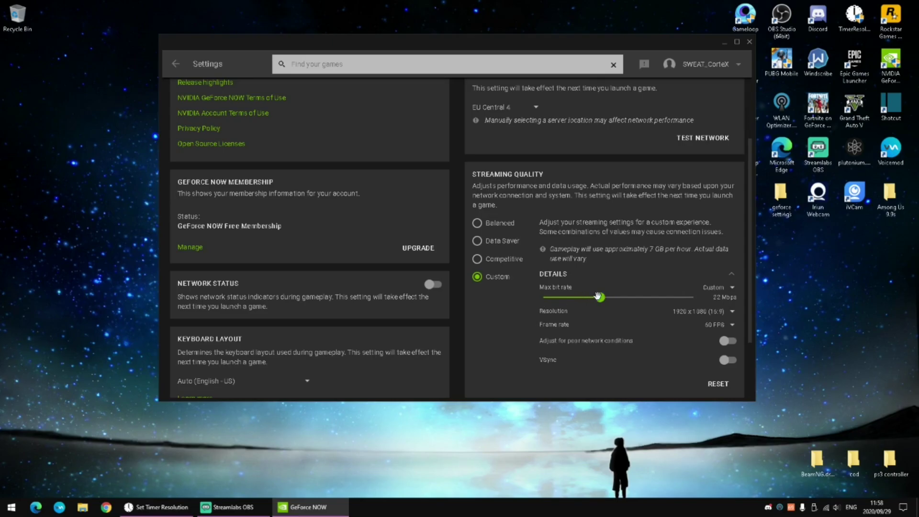
drag(599, 297, 575, 293)
- Center WLAN Optimizer, review its Status tab and Device List, then close it
click(227, 507)
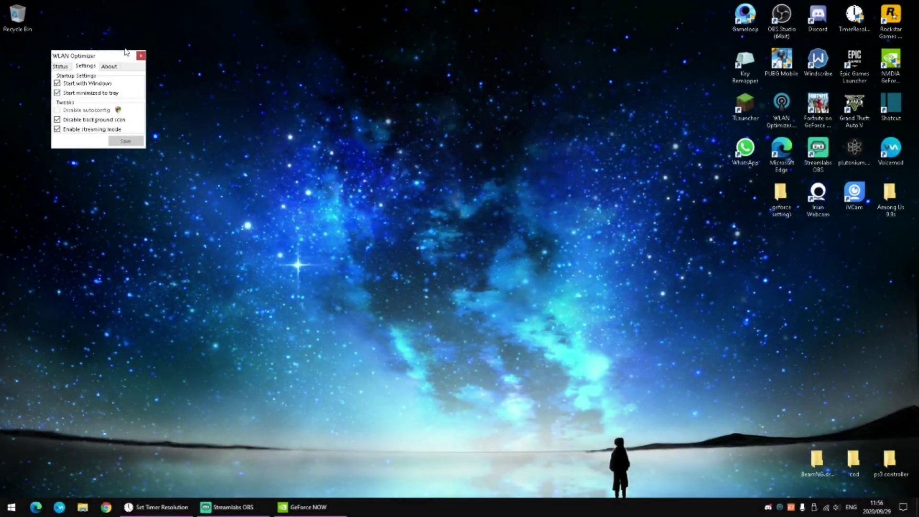
drag(94, 54, 516, 138)
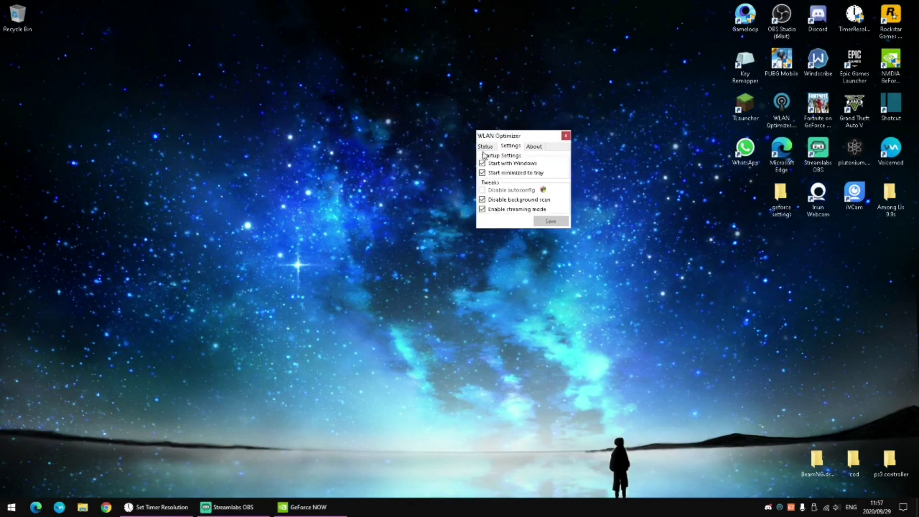
click(487, 148)
click(510, 148)
click(485, 147)
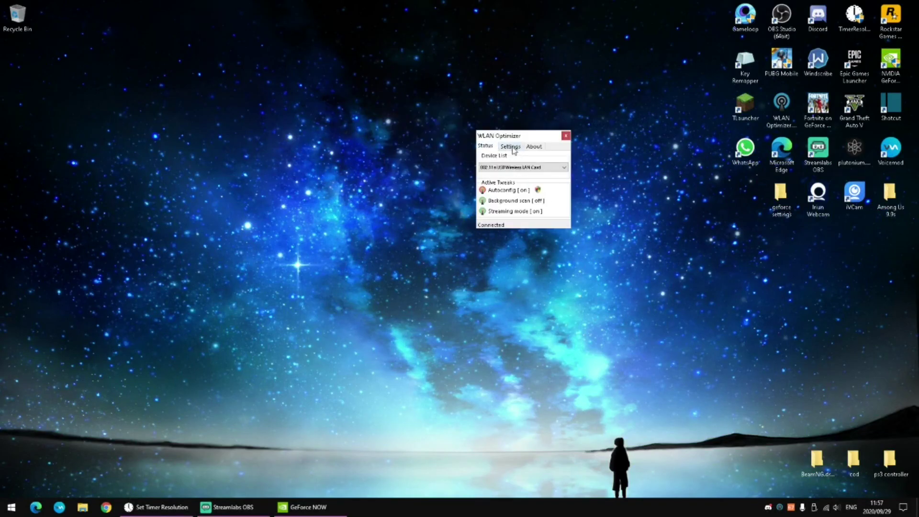
click(510, 146)
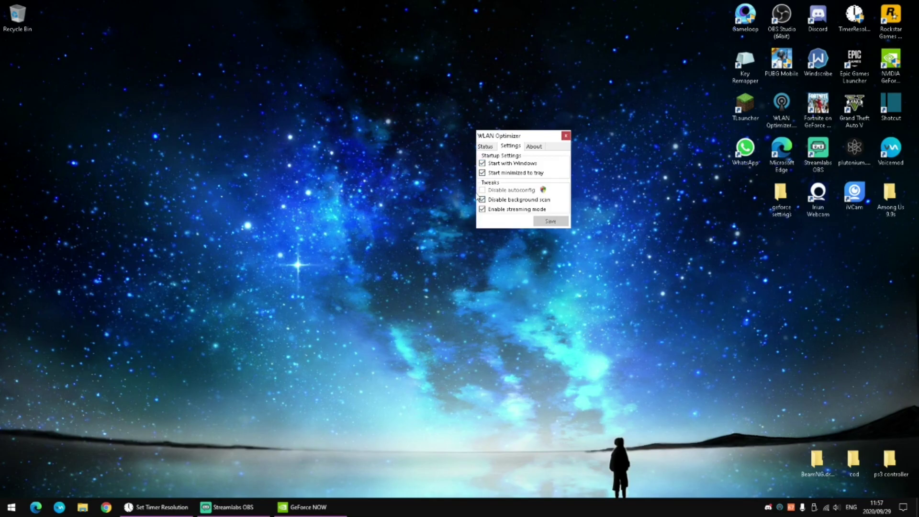
click(487, 146)
click(516, 167)
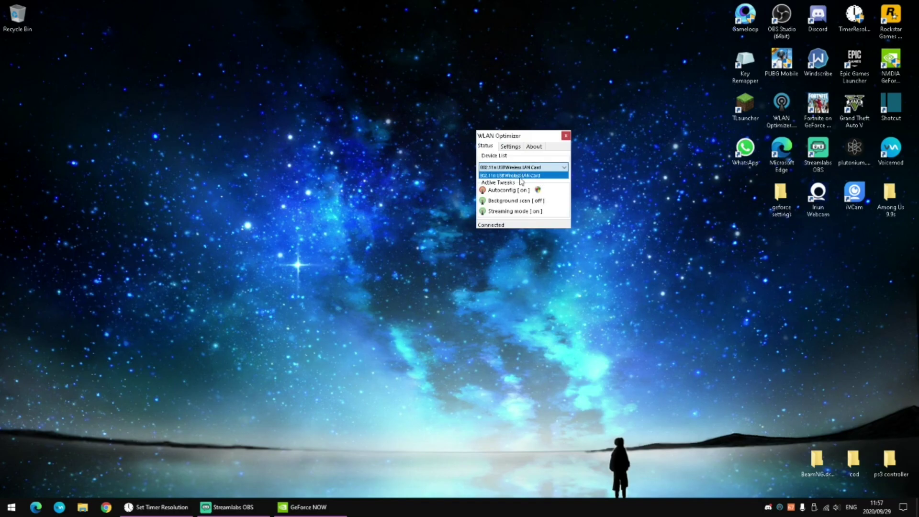
click(561, 170)
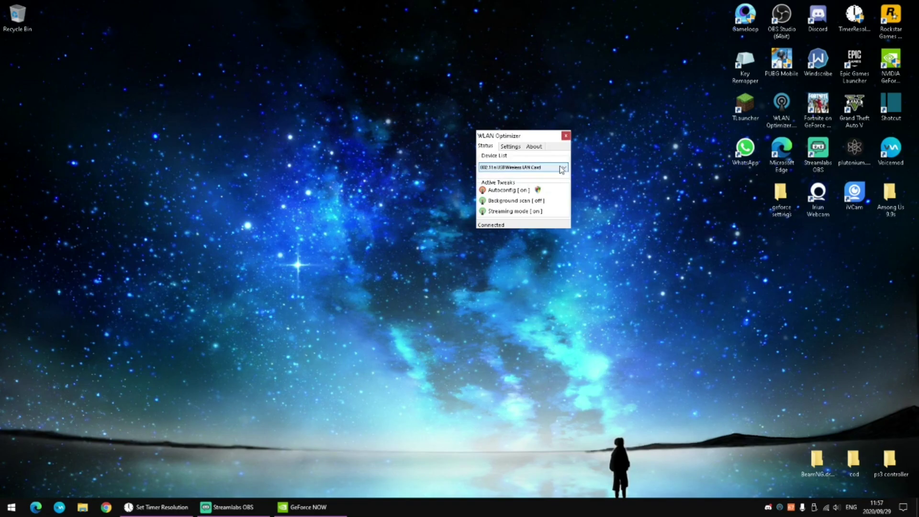
click(510, 146)
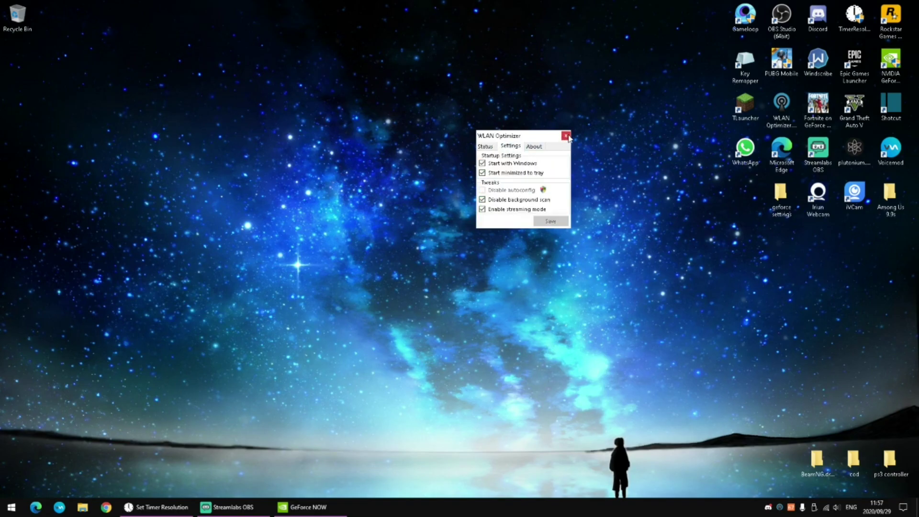
click(566, 137)
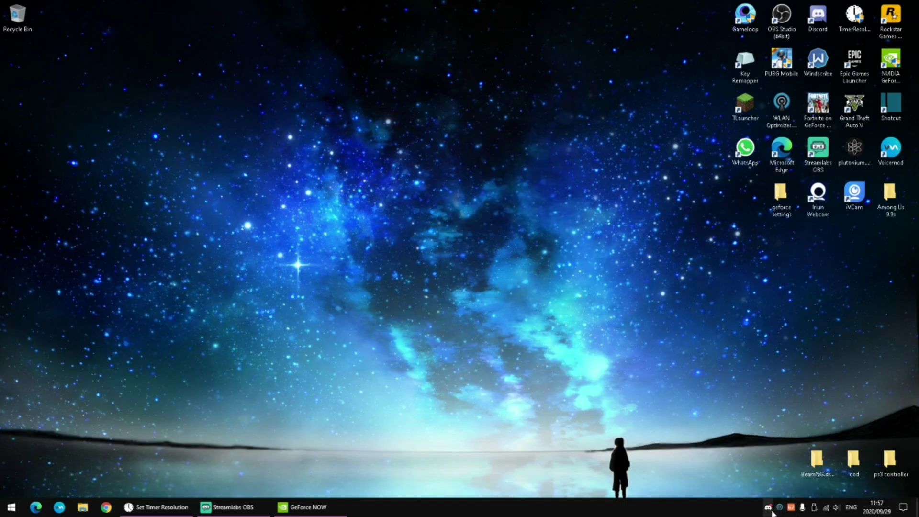
drag(581, 242, 191, 461)
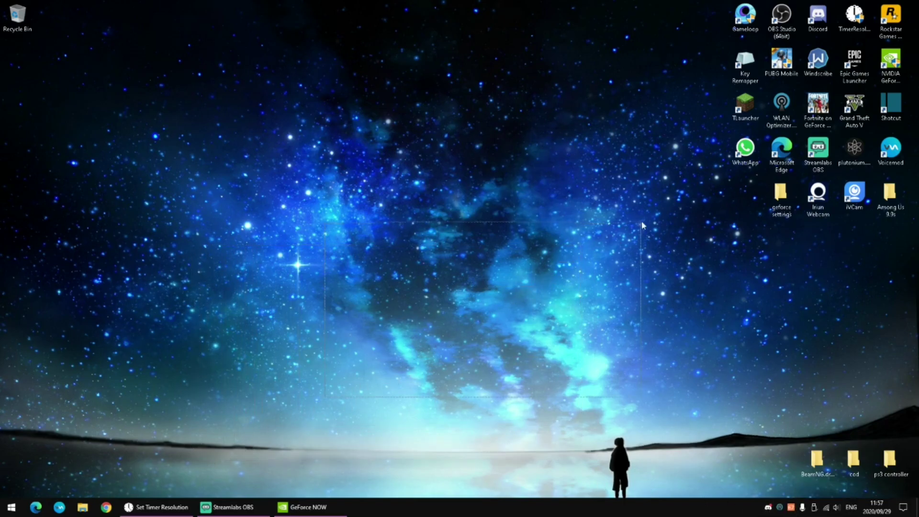
drag(678, 176, 488, 306)
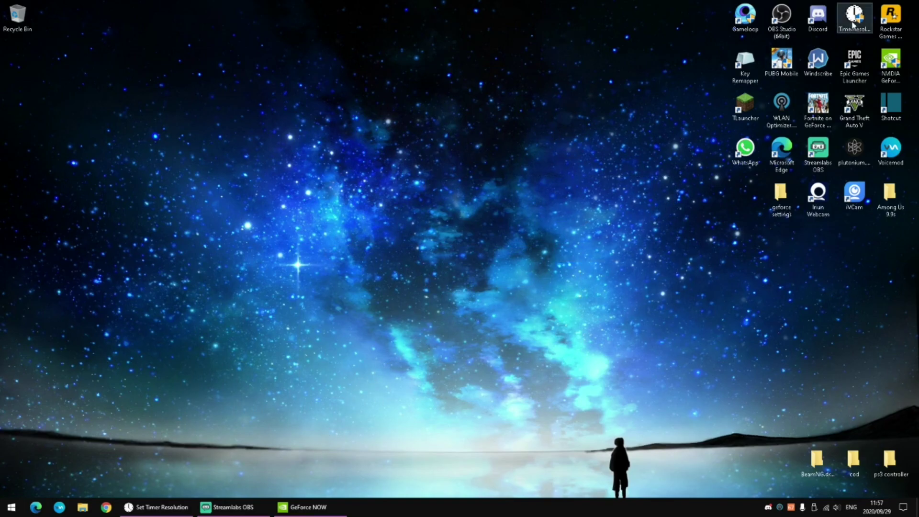
mouse_move(857, 28)
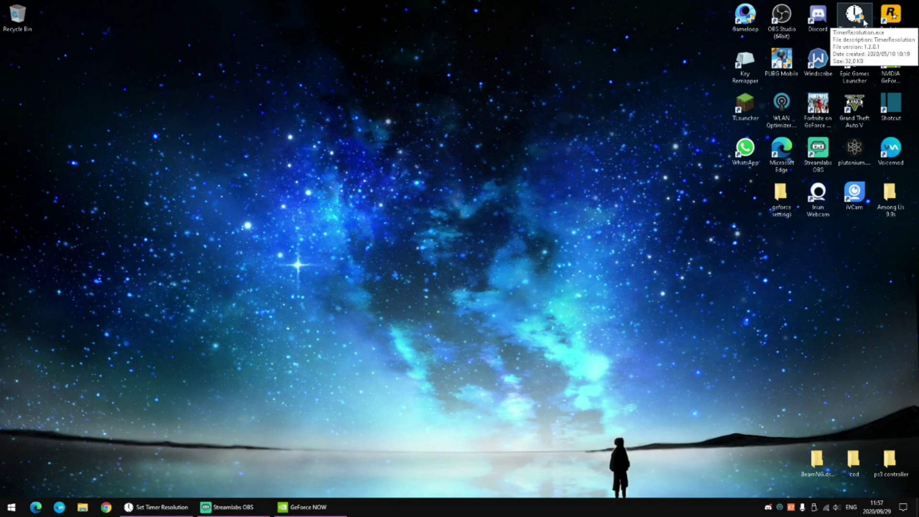